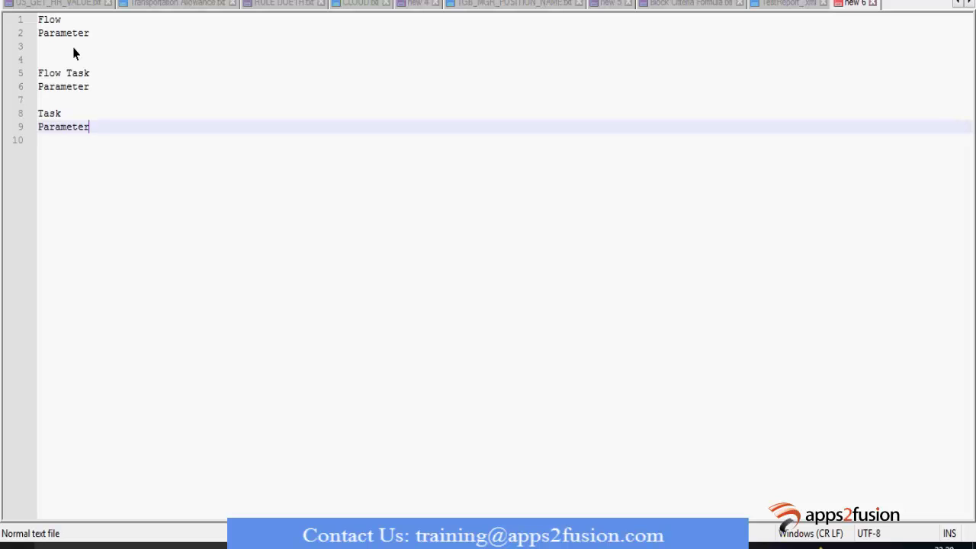
Highlight the Flow, Flow Task and Task entries with their Parameter lines in the notes to review the parameter levels
{"action": "left_click_drag", "start_coordinate": [90, 36], "coordinate": [7, 29]}
{"action": "left_click_drag", "start_coordinate": [102, 129], "coordinate": [26, 72]}
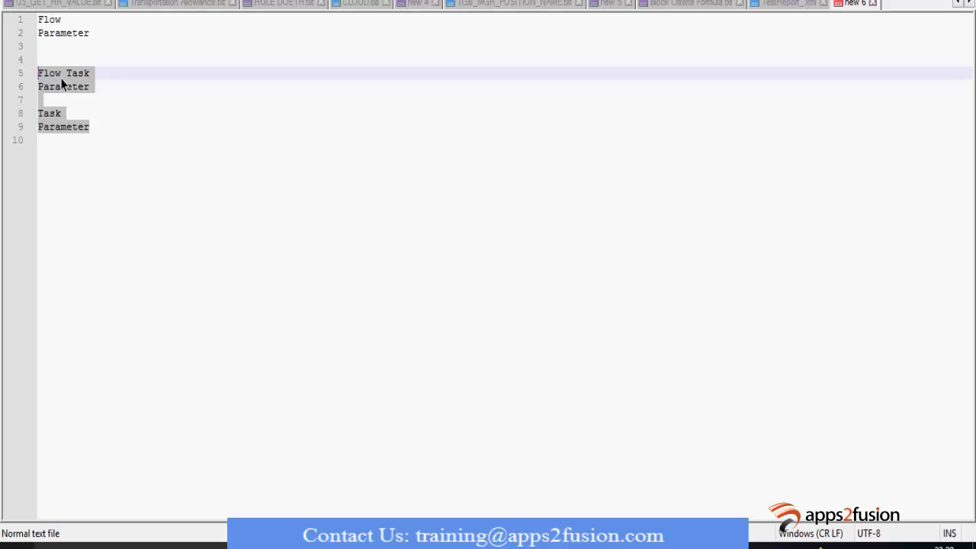
{"action": "left_click_drag", "start_coordinate": [105, 42], "coordinate": [36, 25]}
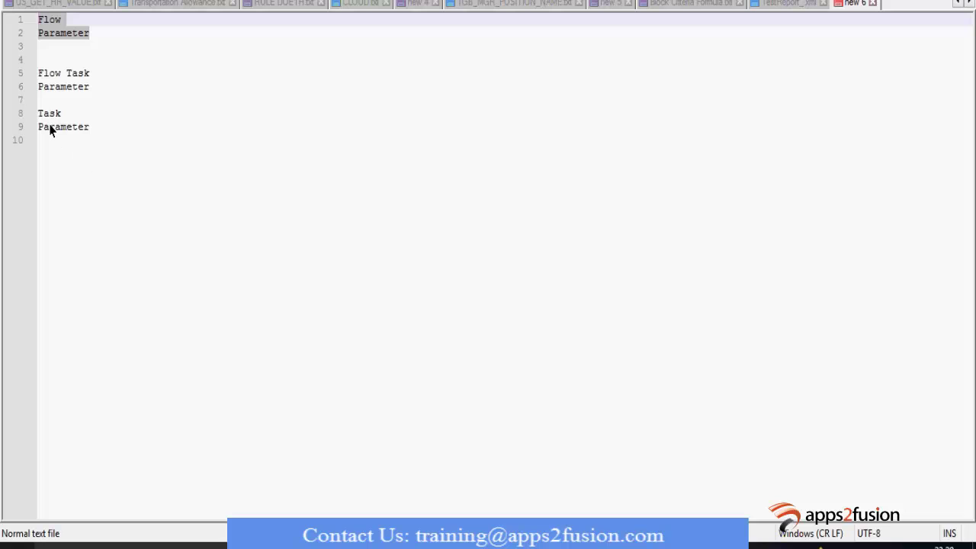
{"action": "double_click", "coordinate": [62, 34]}
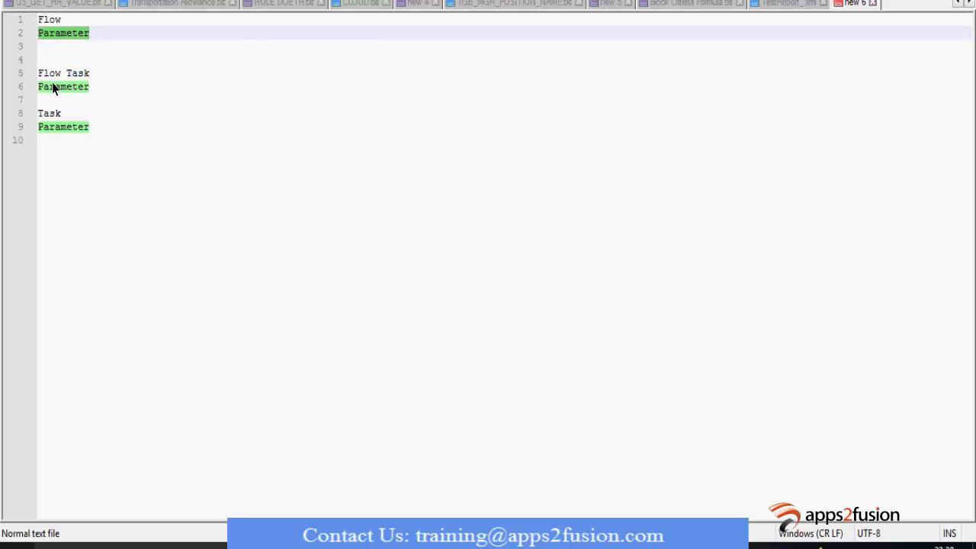
{"action": "left_click", "coordinate": [93, 89]}
{"action": "left_click_drag", "start_coordinate": [96, 93], "coordinate": [37, 73]}
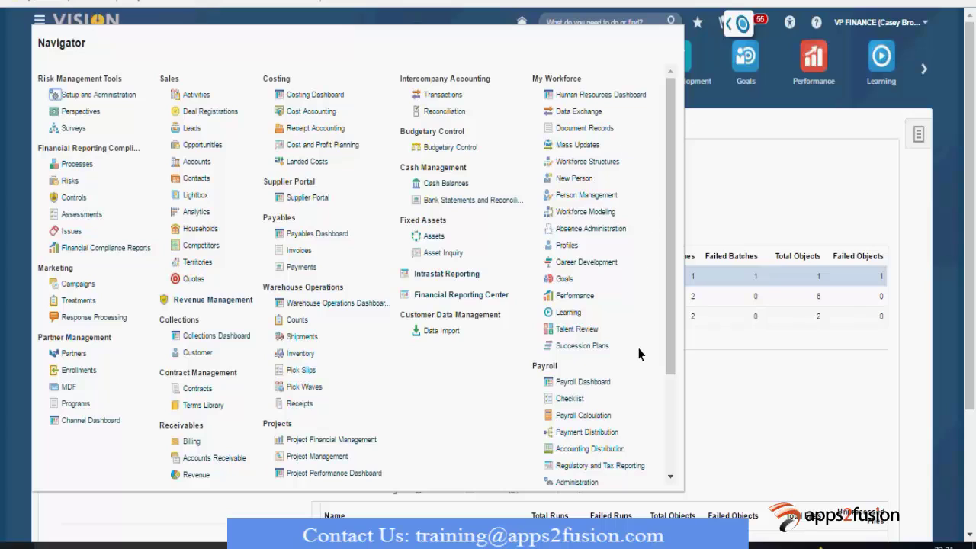
Go to the Payroll Checklist area, search the payroll flow patterns for "Sample GB%", and open Sample GB Extract
{"action": "left_click", "coordinate": [571, 405]}
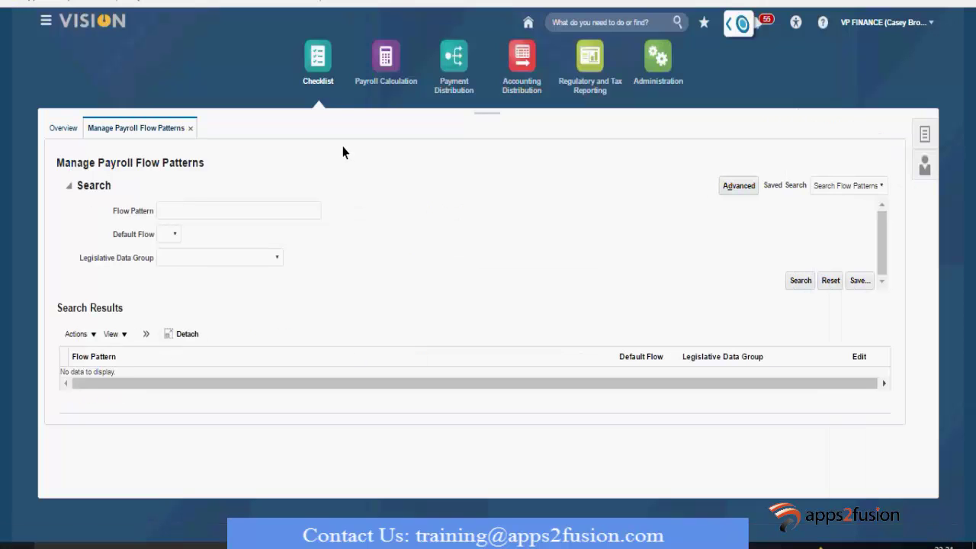
{"action": "left_click", "coordinate": [193, 214]}
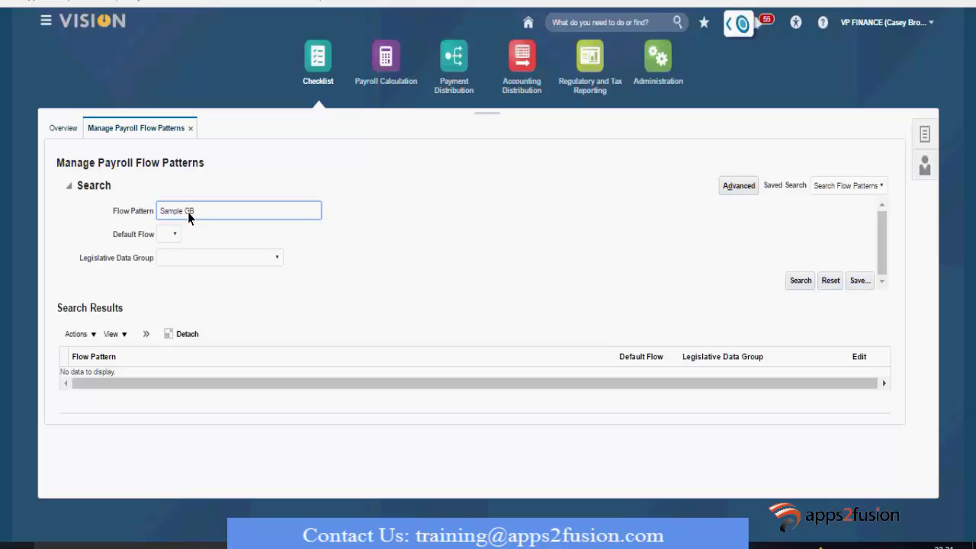
{"action": "type", "text": "%"}
{"action": "left_click", "coordinate": [800, 280]}
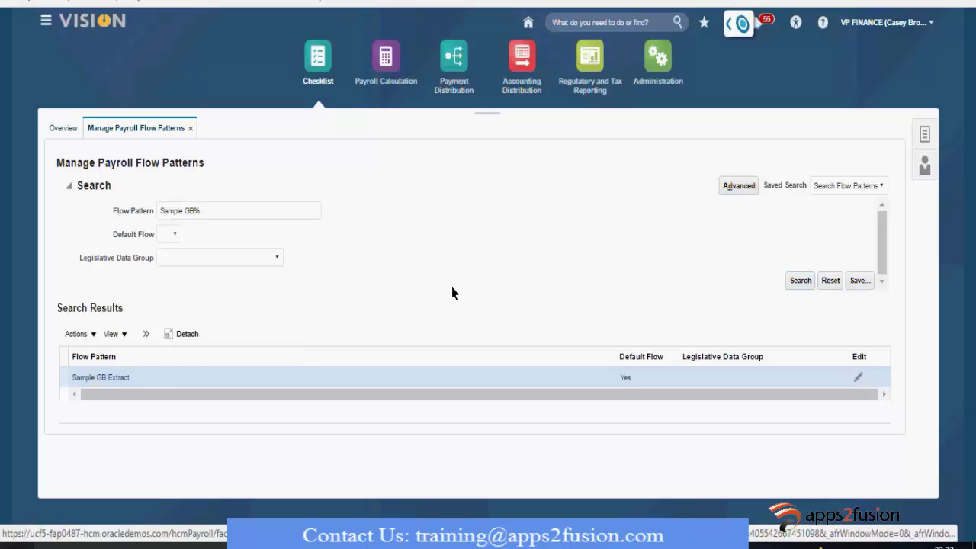
{"action": "left_click", "coordinate": [109, 379]}
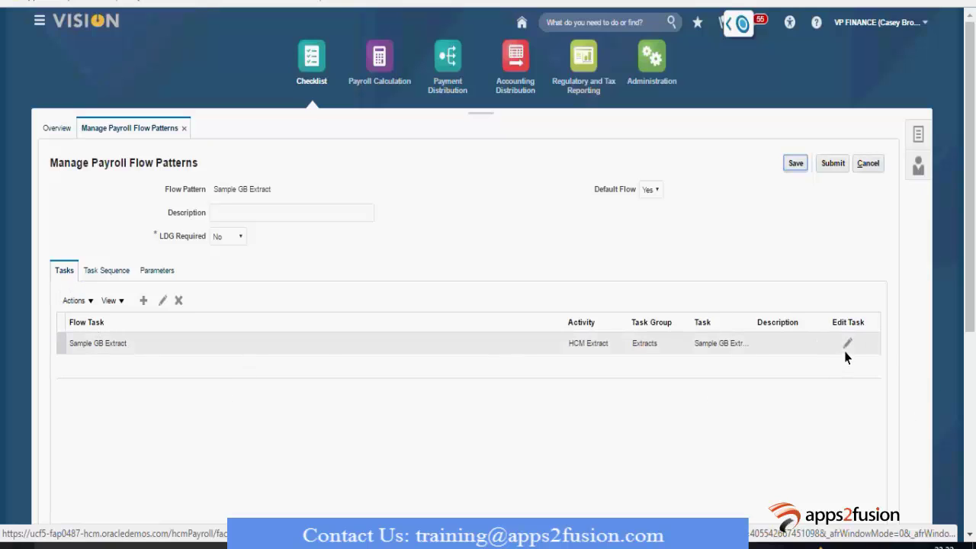
Make the Sample GB Extract flow task editable and compare its Activity options with the Payroll work areas in the Navigator
{"action": "left_click", "coordinate": [162, 303]}
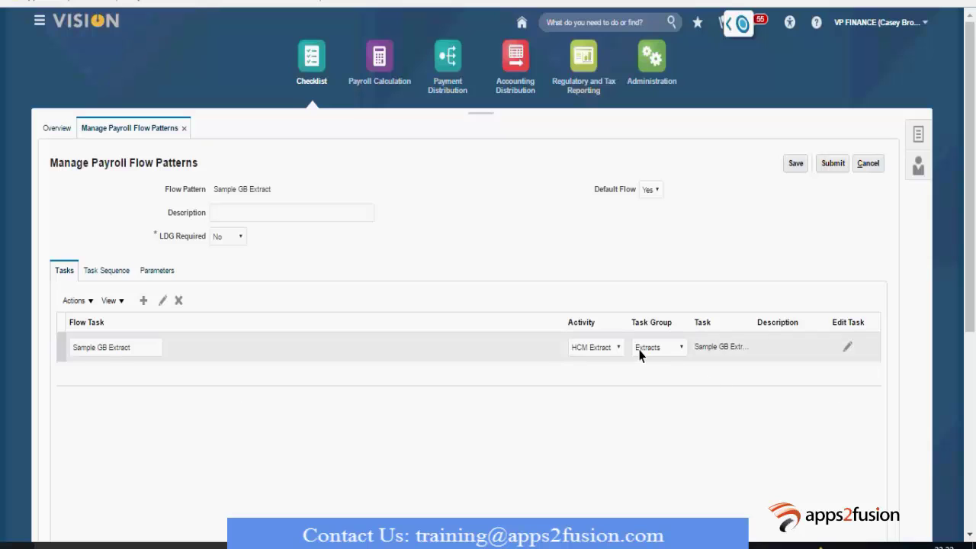
{"action": "left_click", "coordinate": [666, 351]}
{"action": "left_click", "coordinate": [603, 349]}
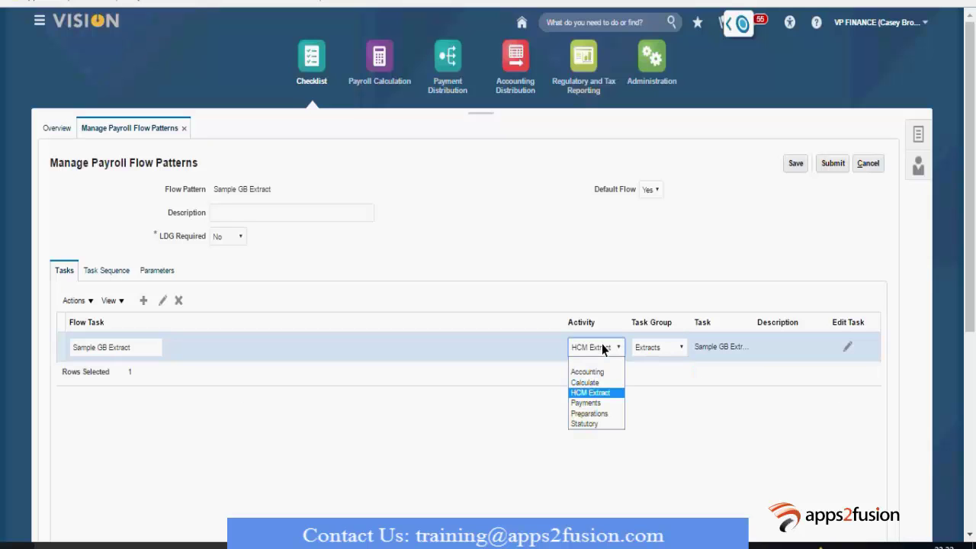
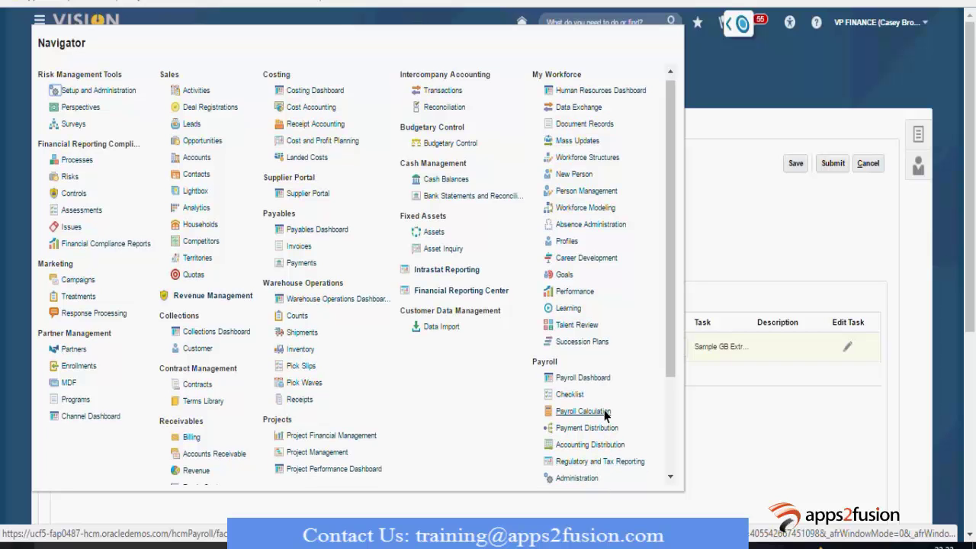
{"action": "scroll", "coordinate": [603, 416], "scroll_direction": "down", "scroll_amount": 3}
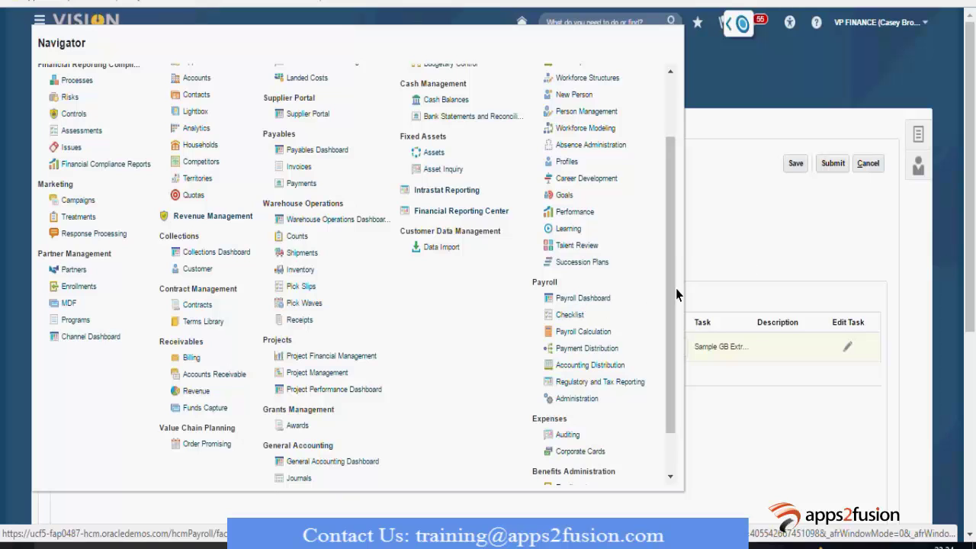
{"action": "left_click", "coordinate": [719, 233]}
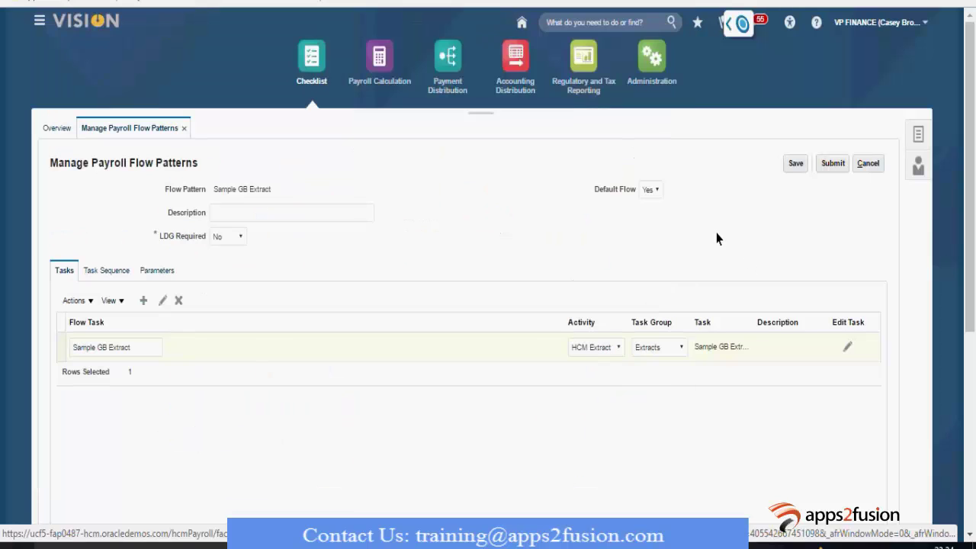
Examine the Activity options of the Sample GB Extract flow task and the task groups offered for HCM Extract
{"action": "left_click", "coordinate": [618, 346]}
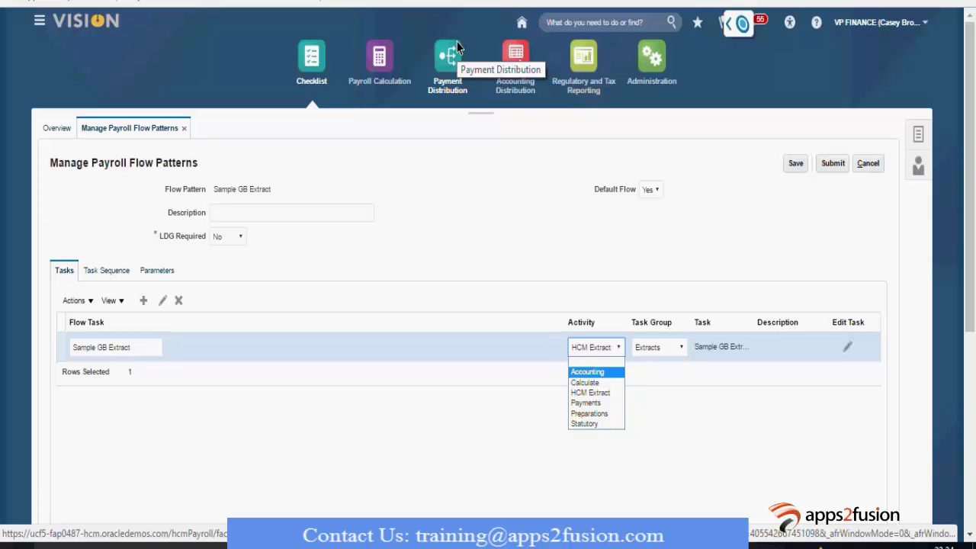
{"action": "left_click", "coordinate": [685, 420]}
{"action": "left_click", "coordinate": [661, 352]}
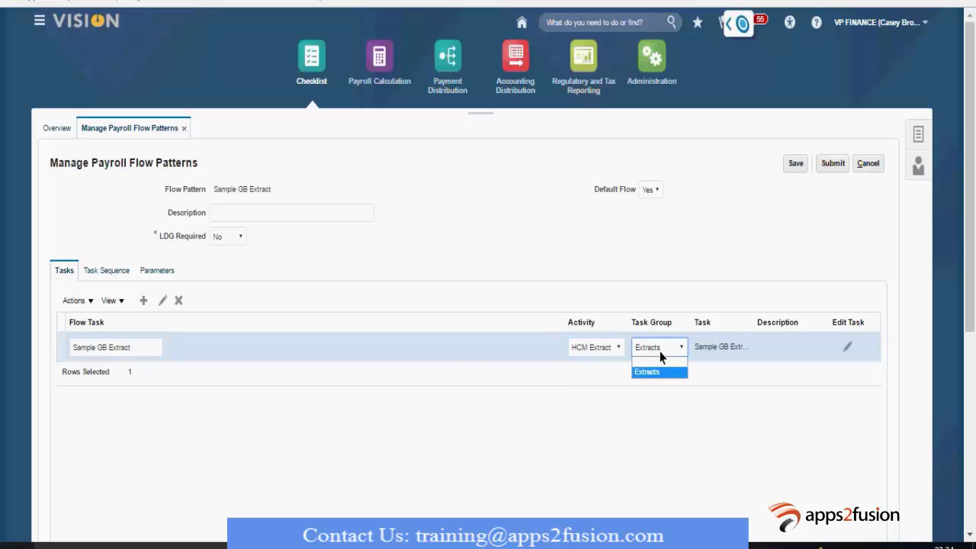
{"action": "left_click", "coordinate": [611, 348]}
{"action": "left_click", "coordinate": [608, 349]}
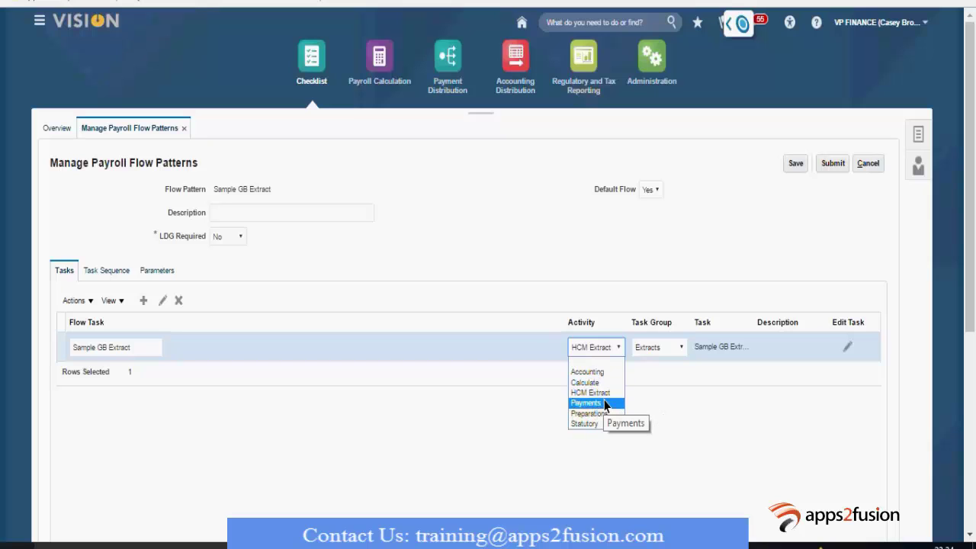
{"action": "left_click", "coordinate": [653, 399]}
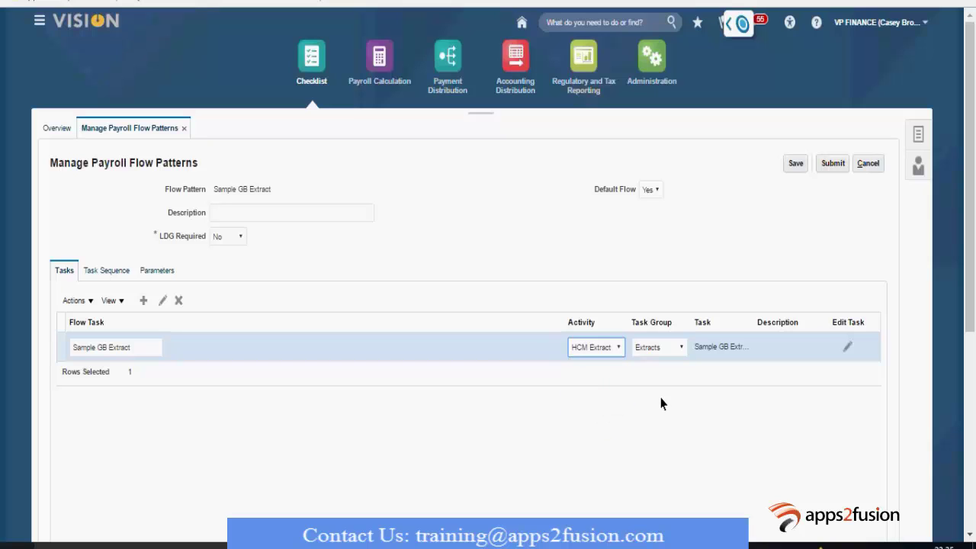
{"action": "left_click", "coordinate": [557, 294]}
{"action": "left_click", "coordinate": [601, 344]}
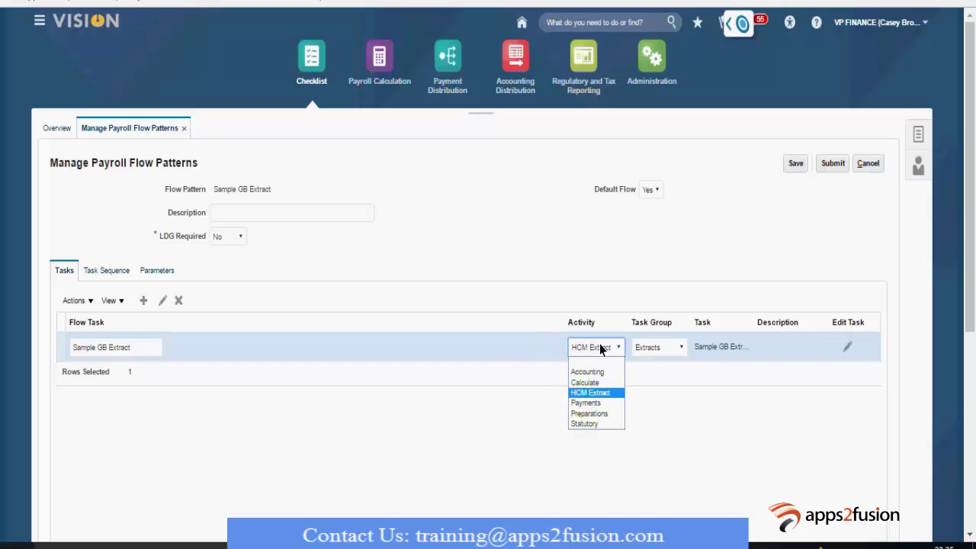
Check the task groups offered under the Payments and Statutory activities, and set the flow task's Activity back to HCM Extract with task group Extracts
{"action": "left_click", "coordinate": [595, 403]}
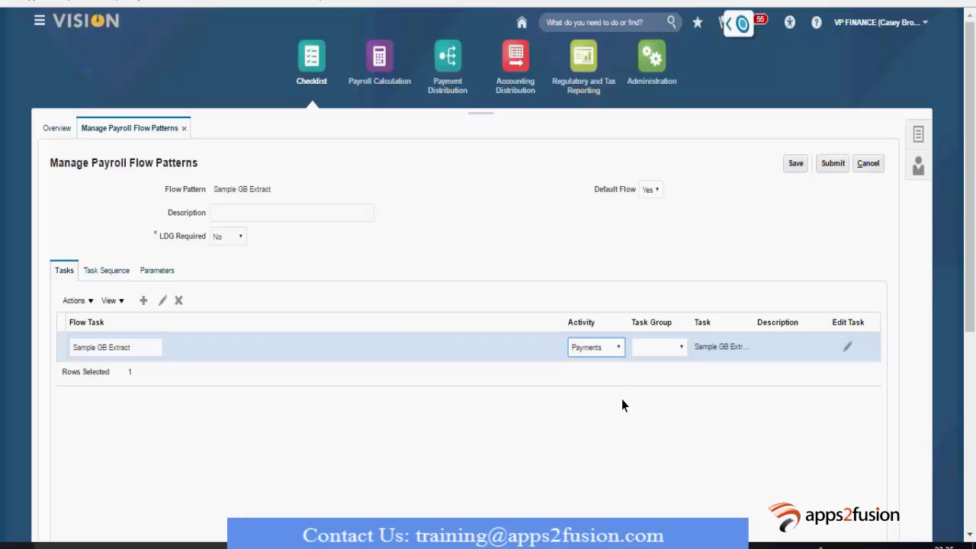
{"action": "left_click", "coordinate": [659, 352]}
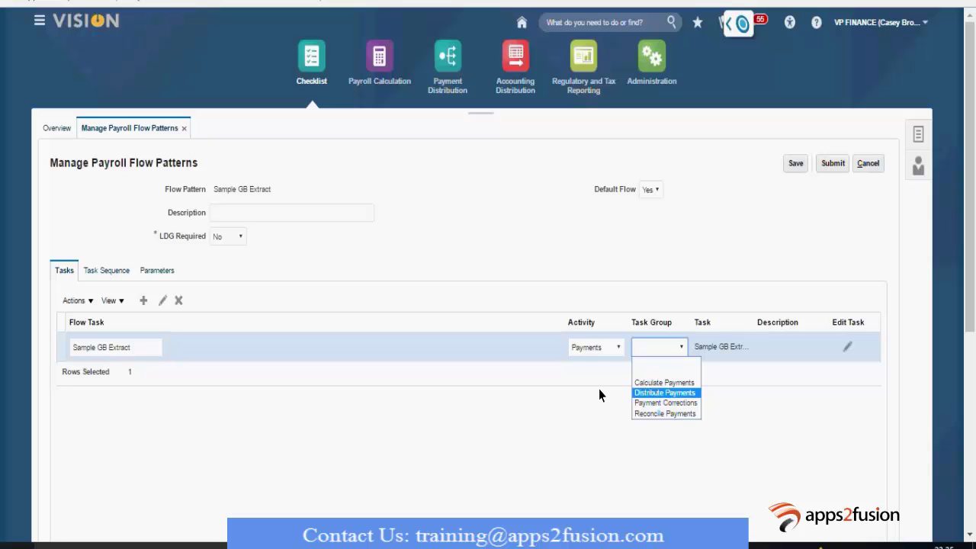
{"action": "left_click", "coordinate": [594, 349]}
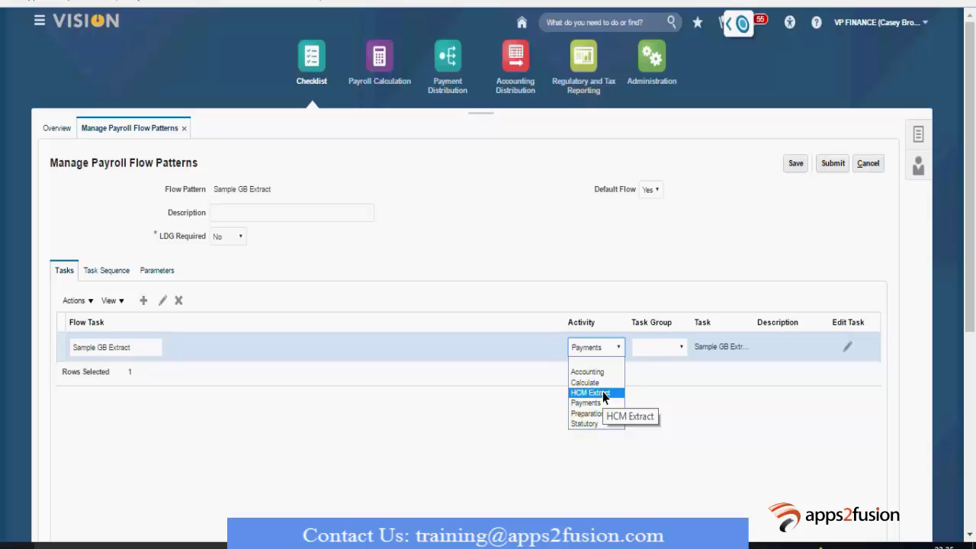
{"action": "left_click", "coordinate": [603, 423]}
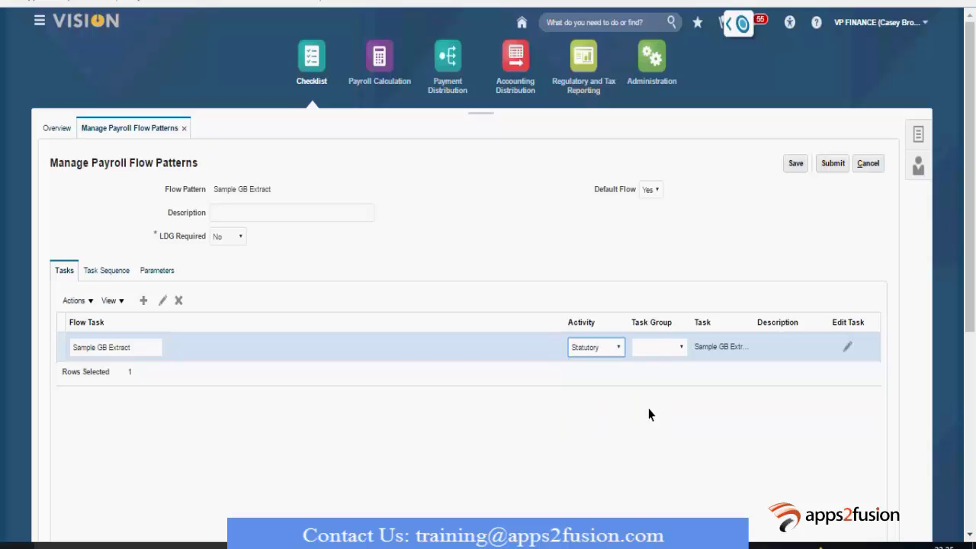
{"action": "left_click", "coordinate": [648, 350]}
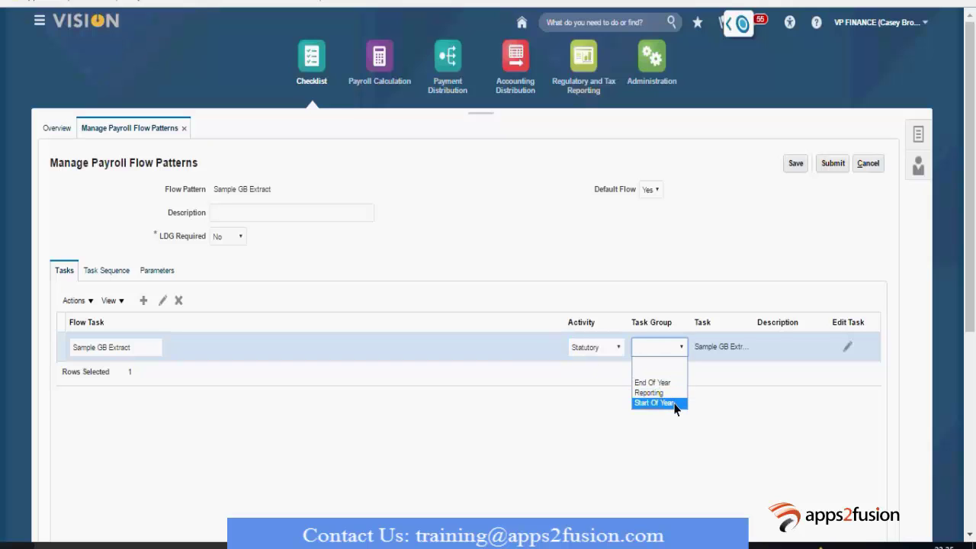
{"action": "left_click", "coordinate": [588, 347]}
{"action": "left_click", "coordinate": [591, 392]}
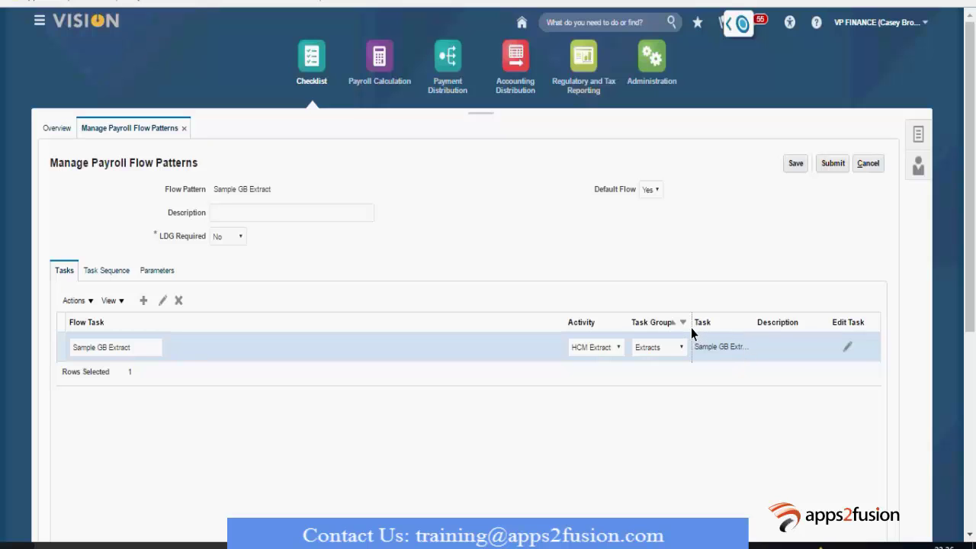
Narrow the Task Group column in the flow task table to make room for the full task name
{"action": "left_click_drag", "start_coordinate": [691, 327], "coordinate": [671, 331]}
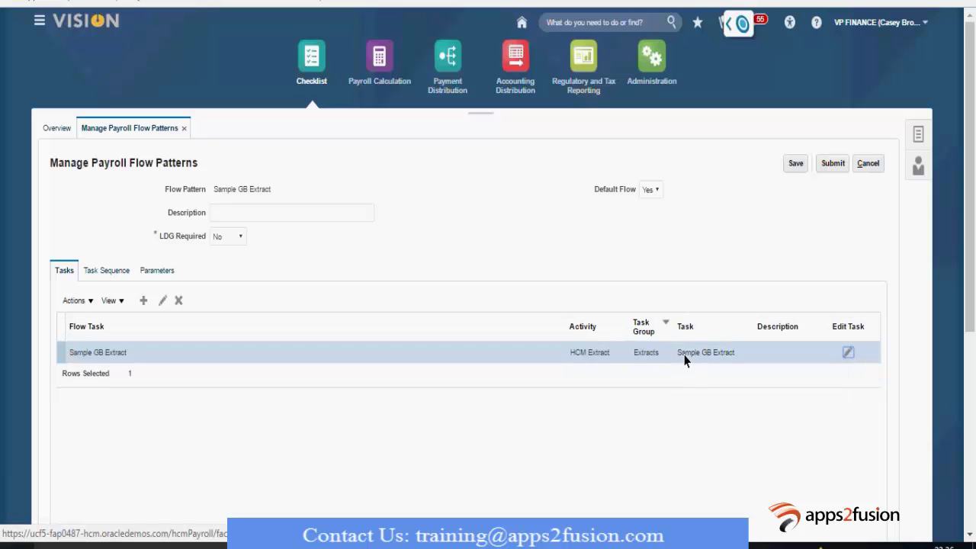